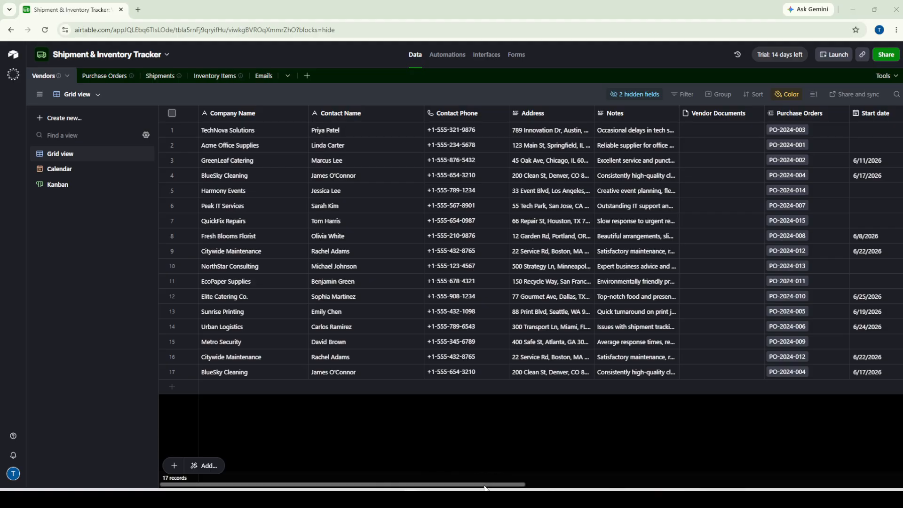
Examine the Vendors table's Status column and the status options offered for the fifth record.
{"action": "left_click_drag", "start_coordinate": [485, 484], "coordinate": [399, 454]}
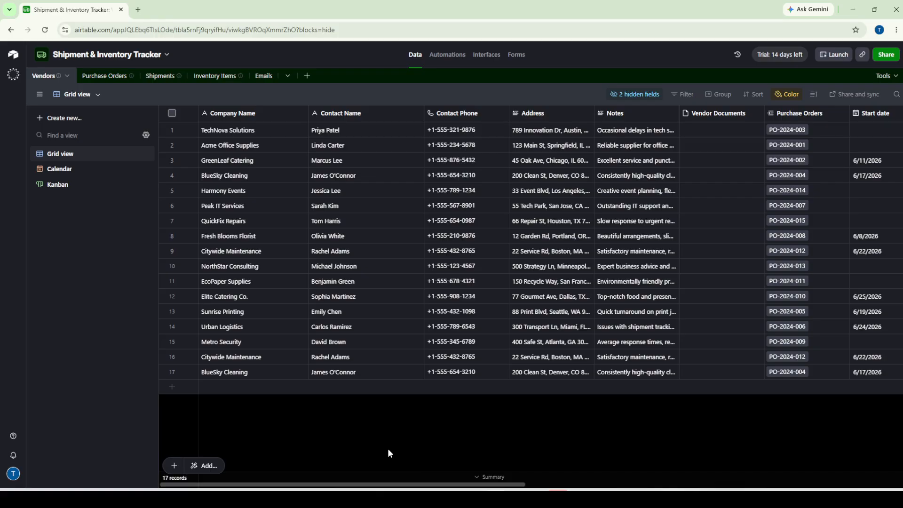
{"action": "left_click_drag", "start_coordinate": [403, 487], "coordinate": [722, 478]}
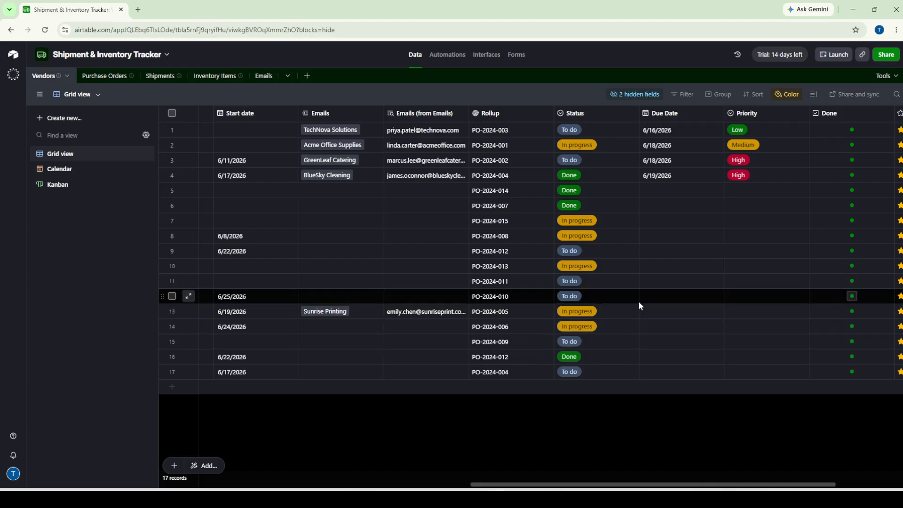
{"action": "left_click", "coordinate": [615, 190]}
{"action": "left_click", "coordinate": [616, 188]}
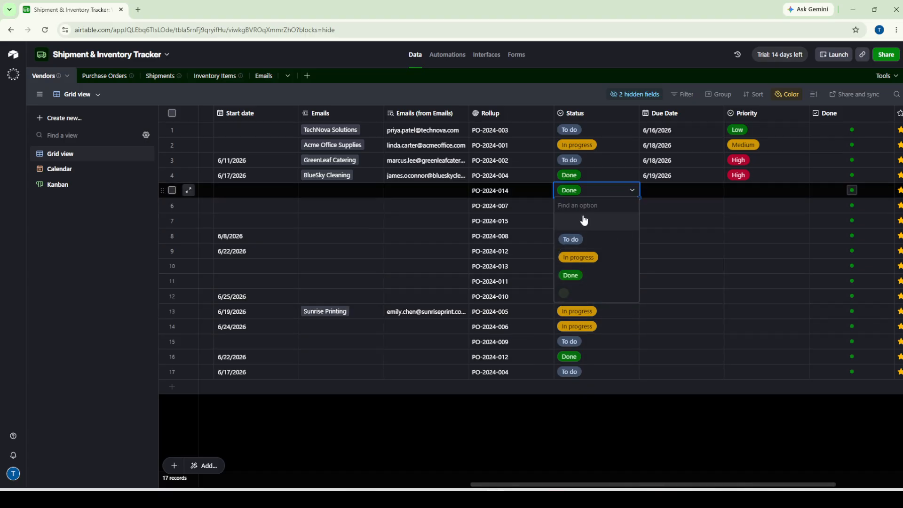
{"action": "left_click", "coordinate": [623, 449]}
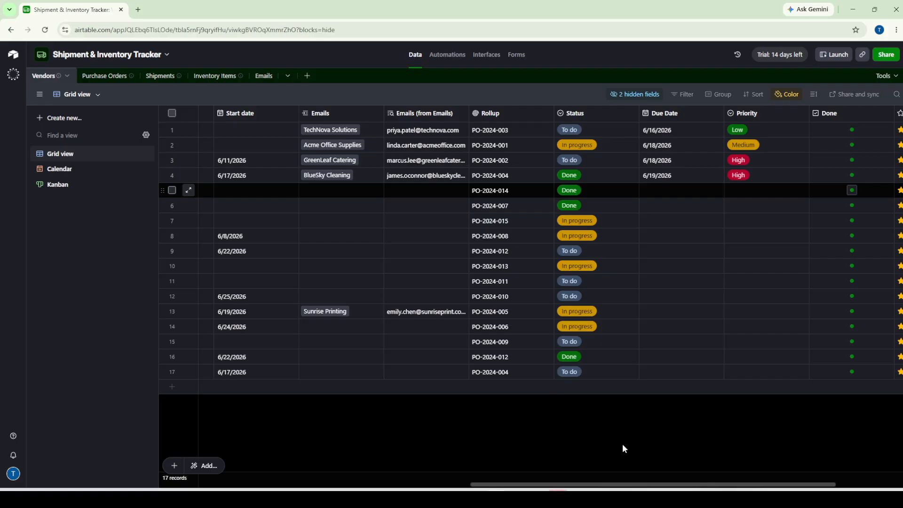
Examine the Status field's configuration, including its field type and color-coded options.
{"action": "left_click", "coordinate": [632, 114]}
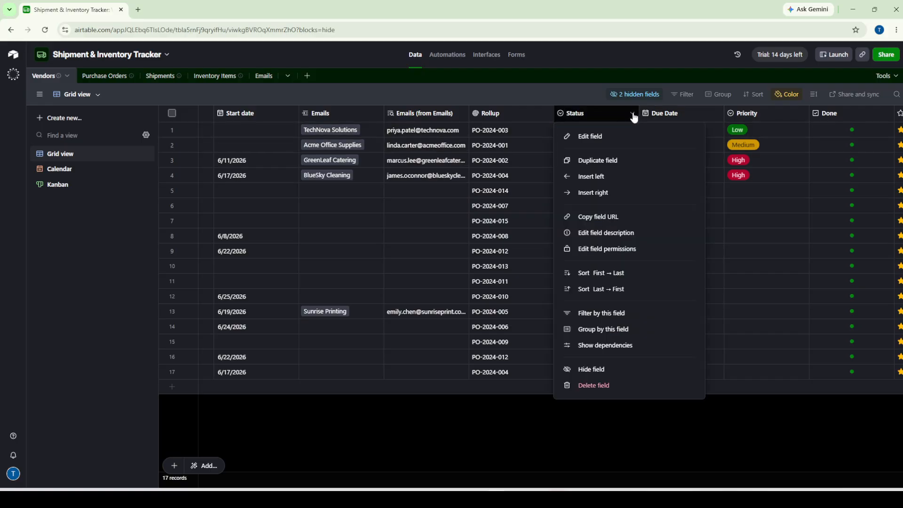
{"action": "left_click", "coordinate": [591, 136]}
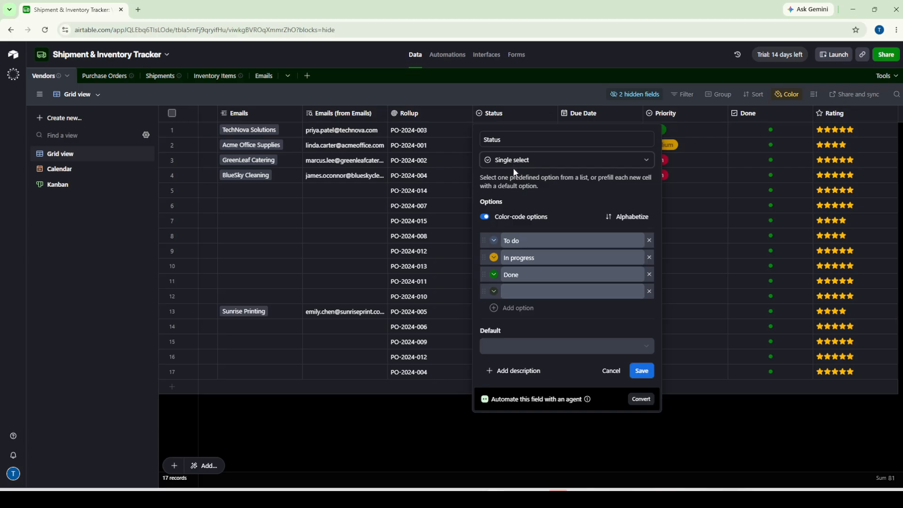
{"action": "left_click", "coordinate": [583, 425]}
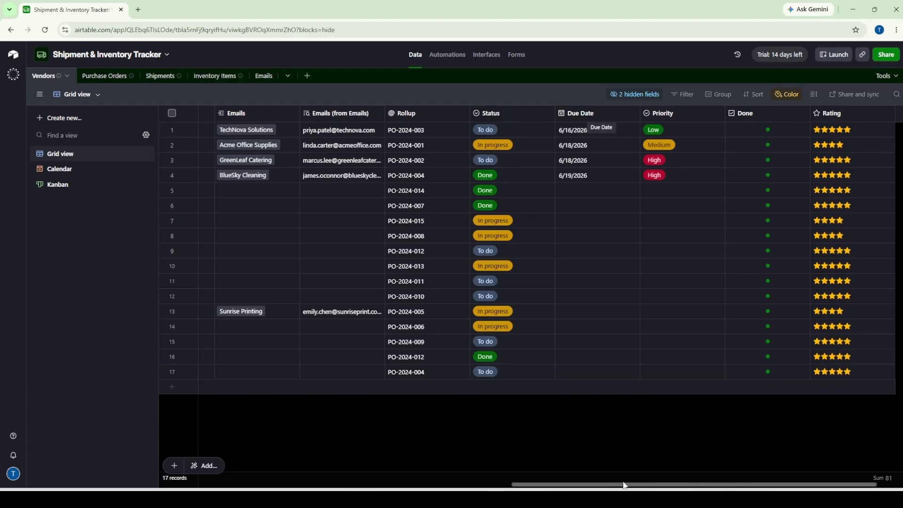
{"action": "left_click_drag", "start_coordinate": [609, 488], "coordinate": [640, 488]}
{"action": "left_click", "coordinate": [861, 114]}
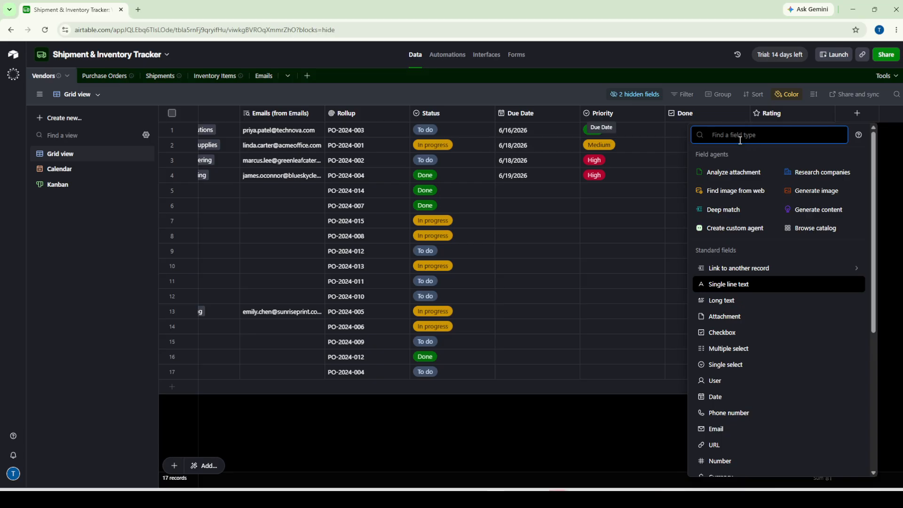
{"action": "left_click", "coordinate": [730, 365]}
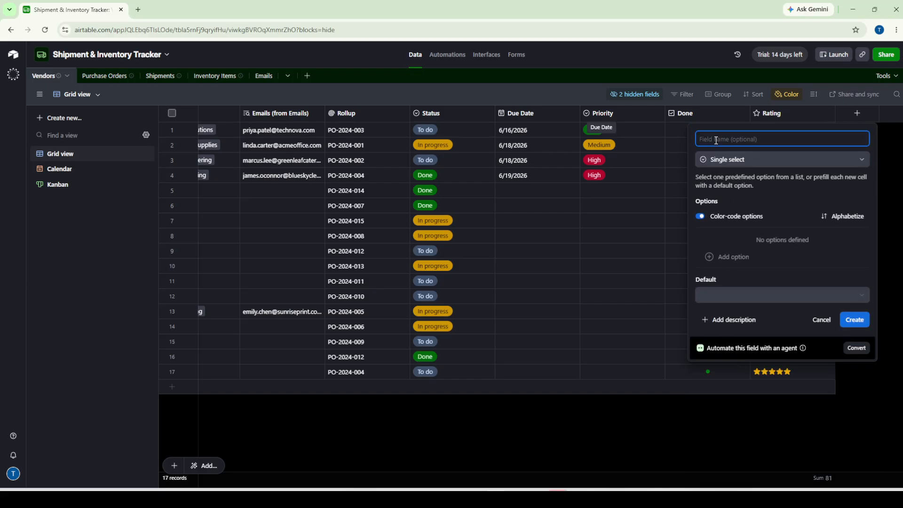
{"action": "type", "text": "Status"}
{"action": "left_click", "coordinate": [820, 320]}
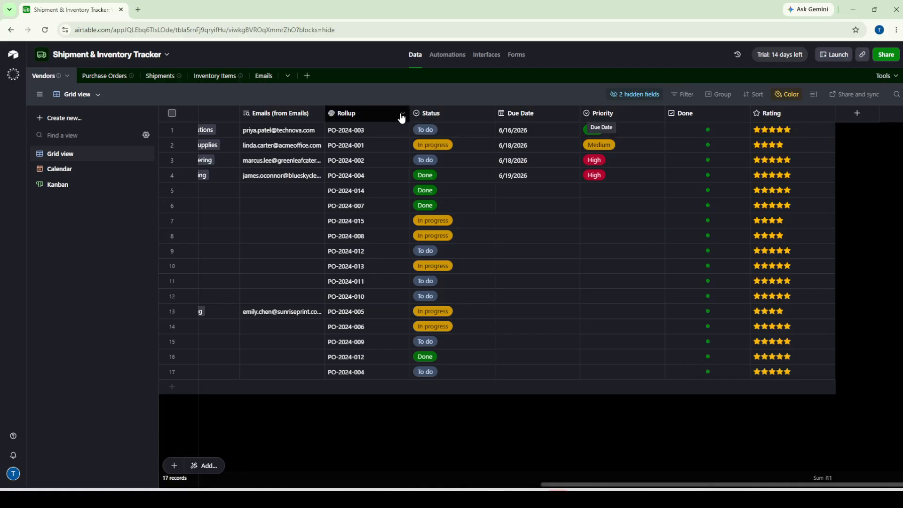
Edit the Status field, keeping the Single select type, and remove its blank option.
{"action": "left_click", "coordinate": [488, 116]}
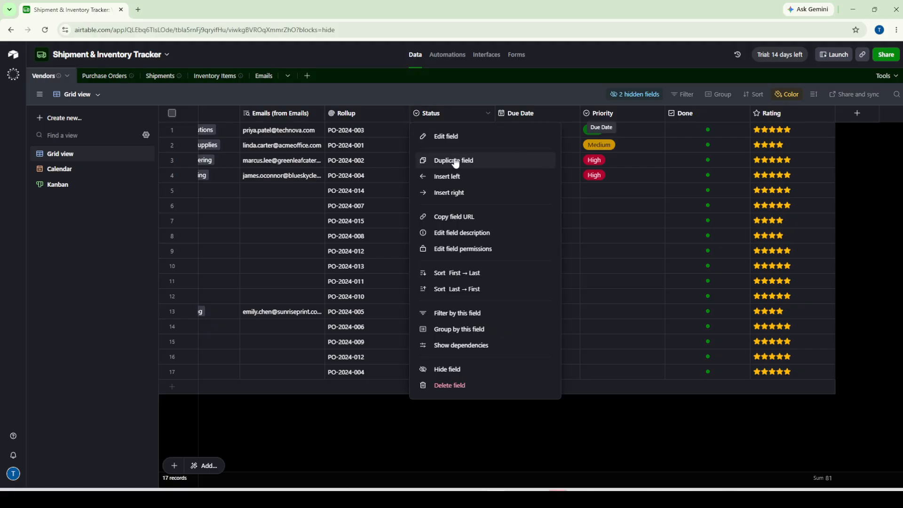
{"action": "left_click", "coordinate": [441, 135]}
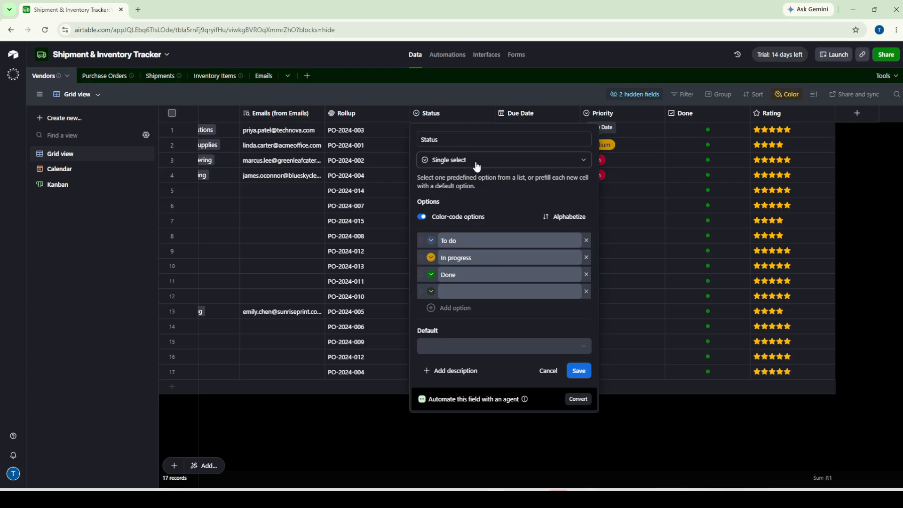
{"action": "left_click", "coordinate": [453, 162]}
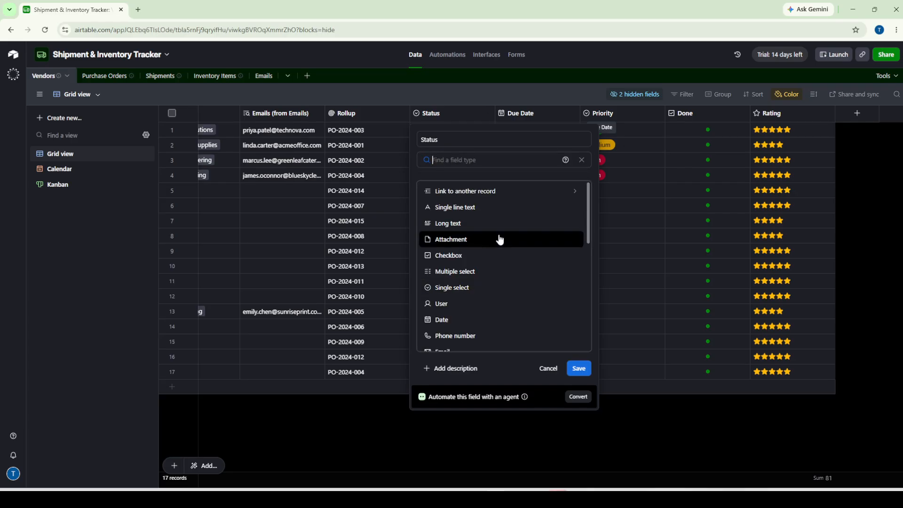
{"action": "left_click", "coordinate": [471, 287]}
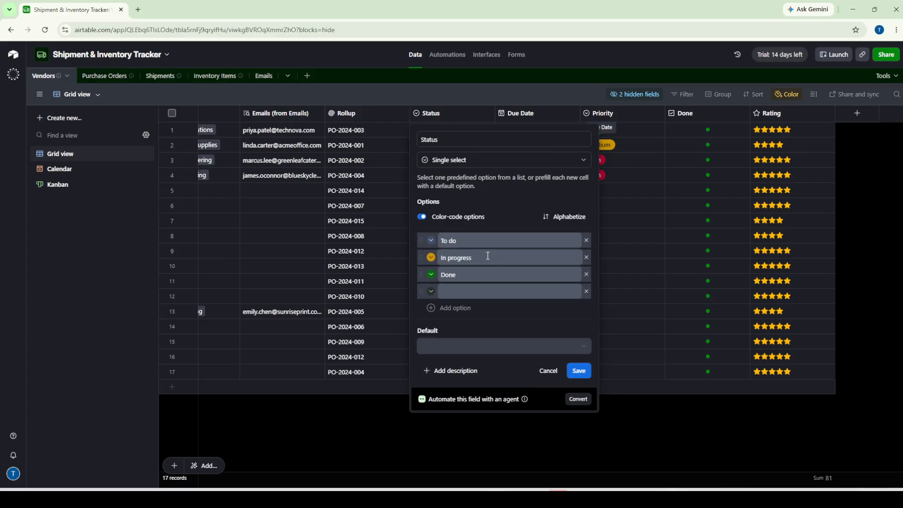
{"action": "left_click", "coordinate": [460, 308]}
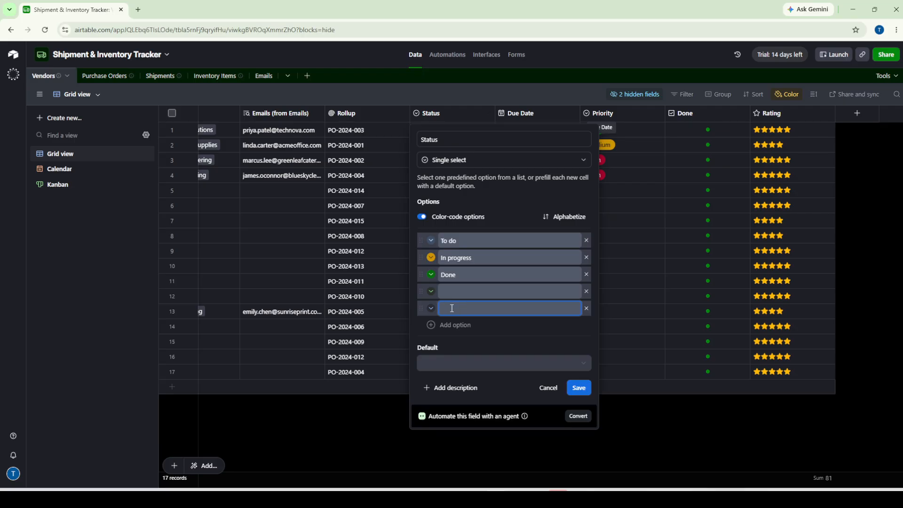
{"action": "left_click", "coordinate": [586, 308]}
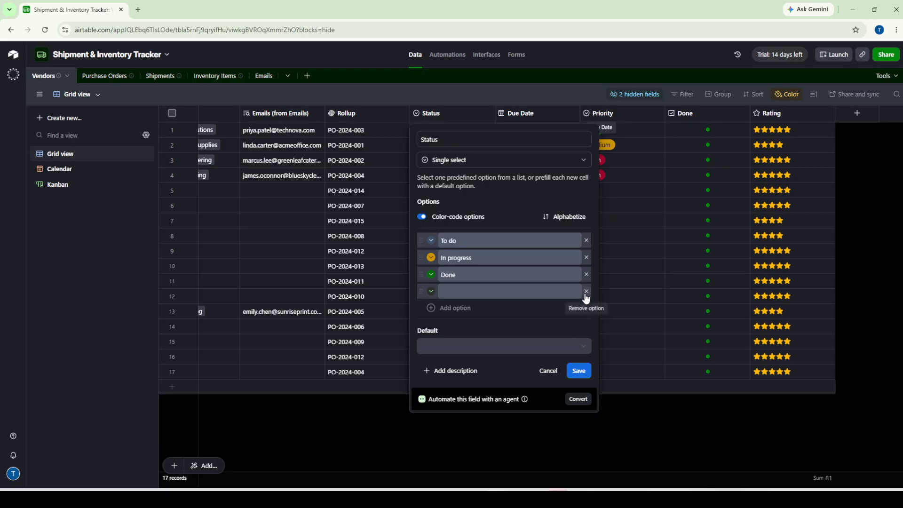
{"action": "left_click", "coordinate": [586, 291]}
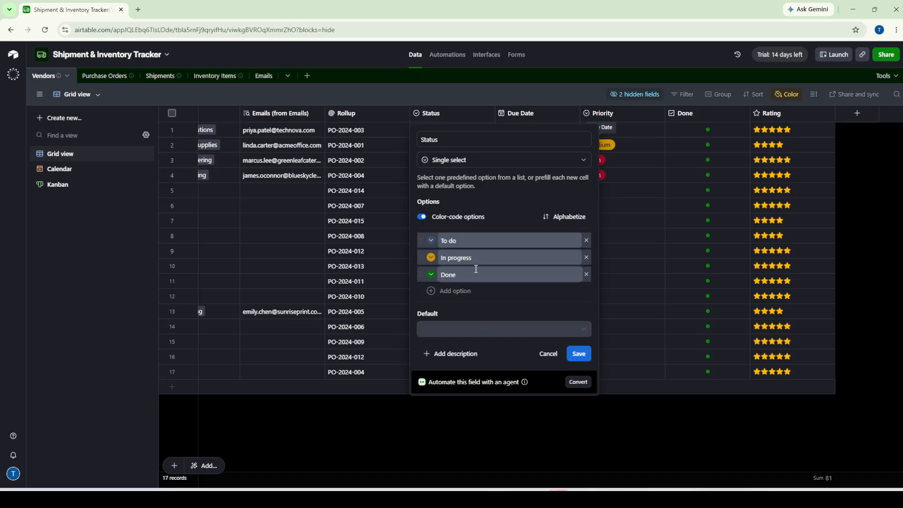
Add a "Not Started" option to the Status field.
{"action": "left_click", "coordinate": [459, 291]}
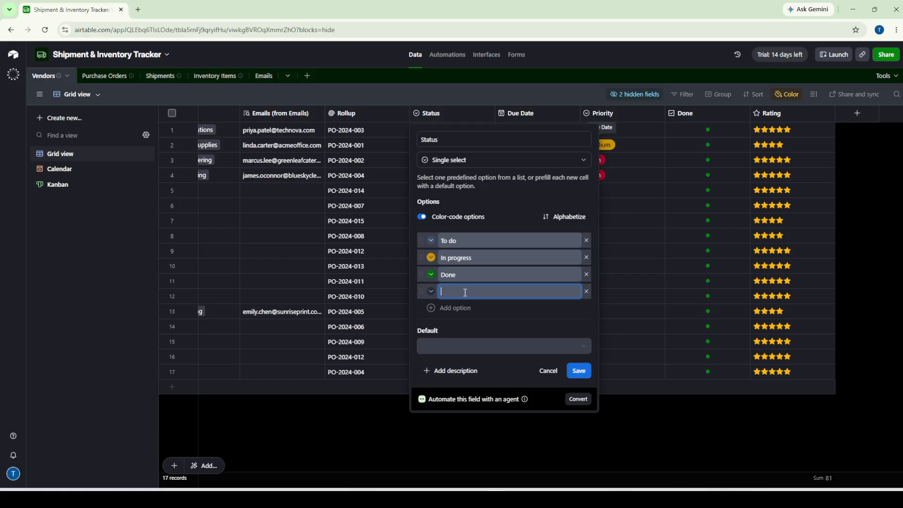
{"action": "type", "text": "Not Started"}
{"action": "left_click", "coordinate": [431, 292]}
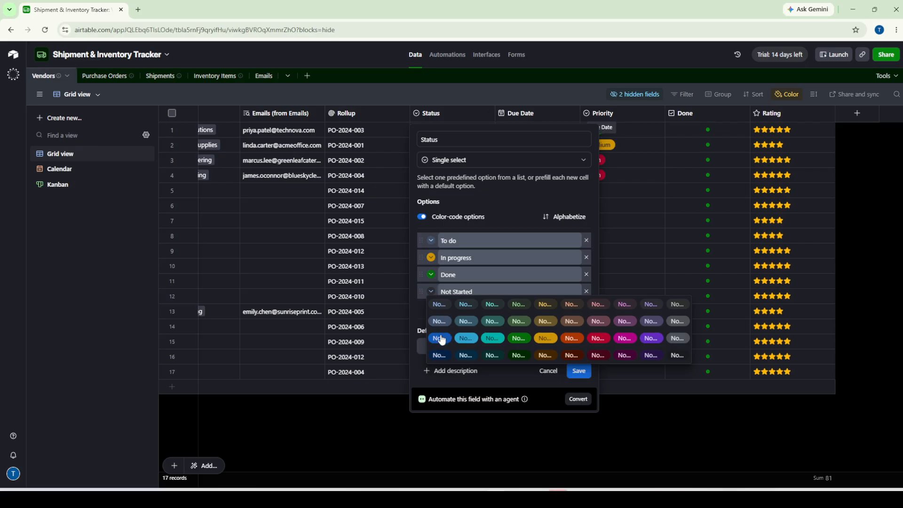
{"action": "left_click", "coordinate": [440, 307]}
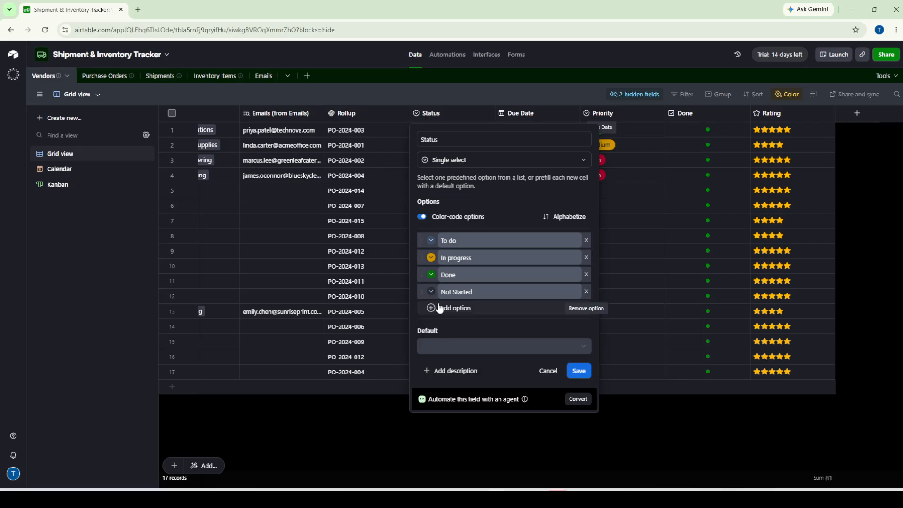
Color the Status option To do bright blue and Not Started red, and save the field while accepting the dependency impact.
{"action": "left_click", "coordinate": [433, 245]}
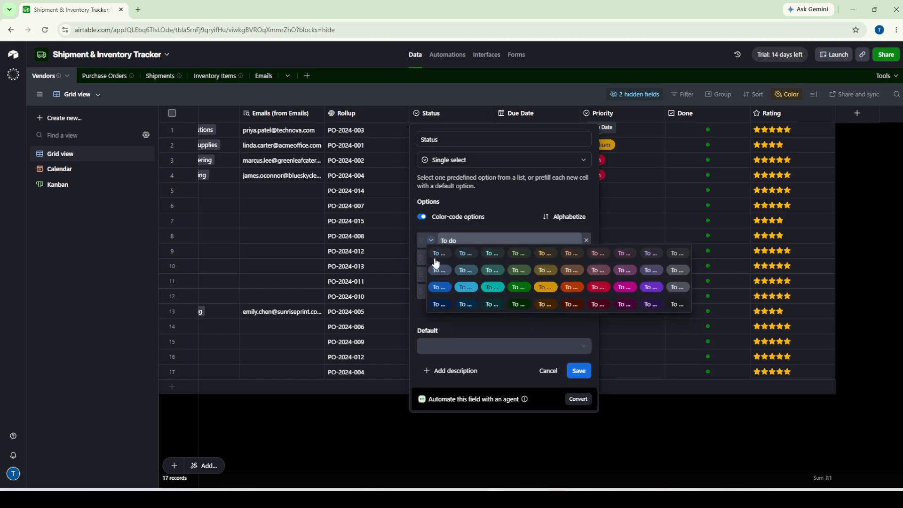
{"action": "left_click", "coordinate": [445, 295]}
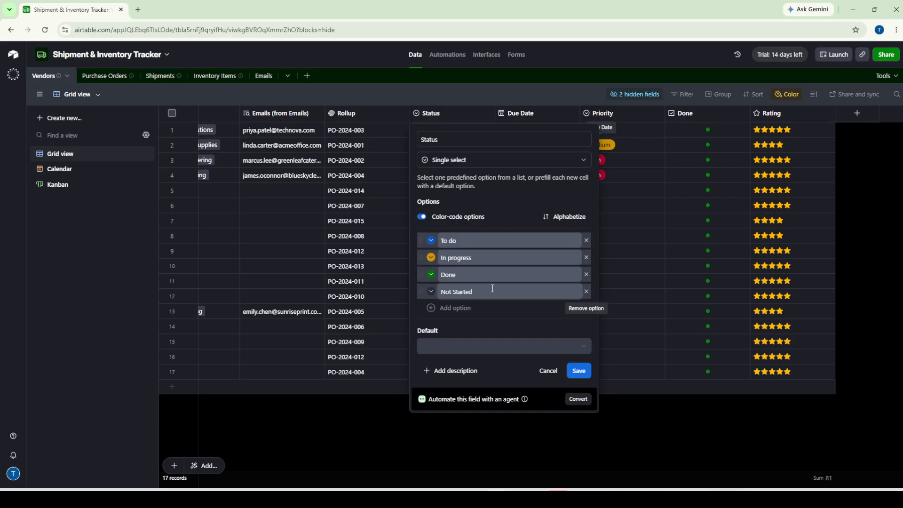
{"action": "left_click", "coordinate": [431, 291]}
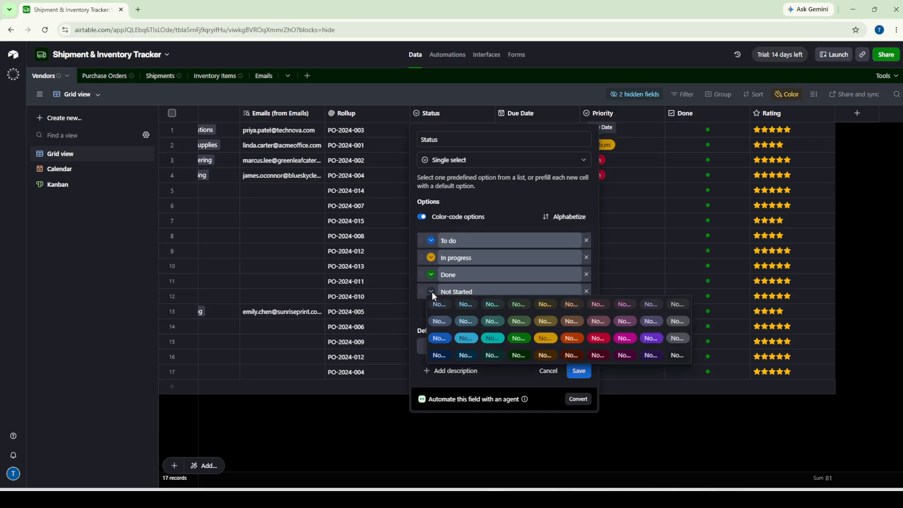
{"action": "left_click", "coordinate": [600, 340]}
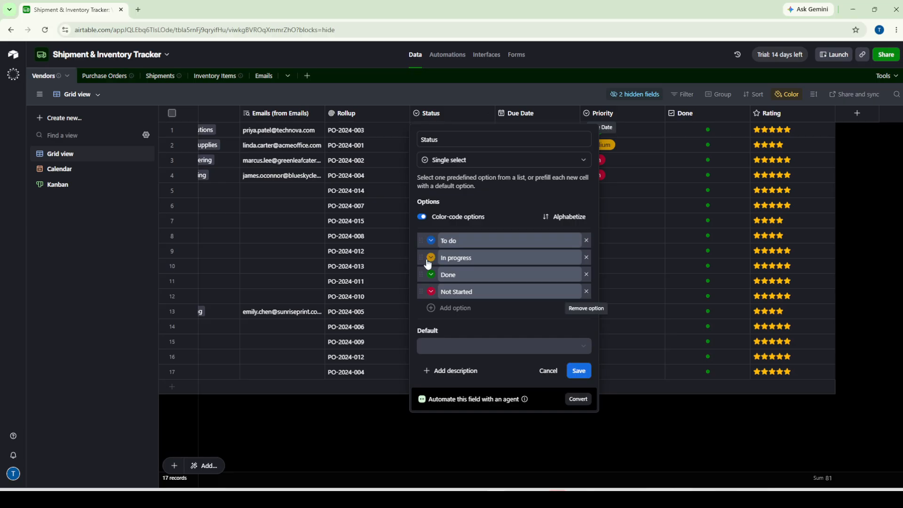
{"action": "left_click", "coordinate": [579, 373]}
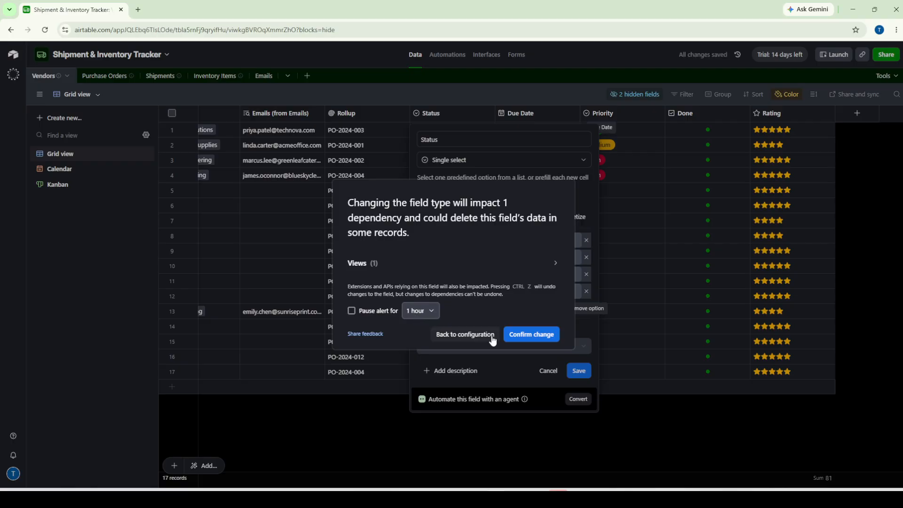
{"action": "left_click", "coordinate": [520, 337]}
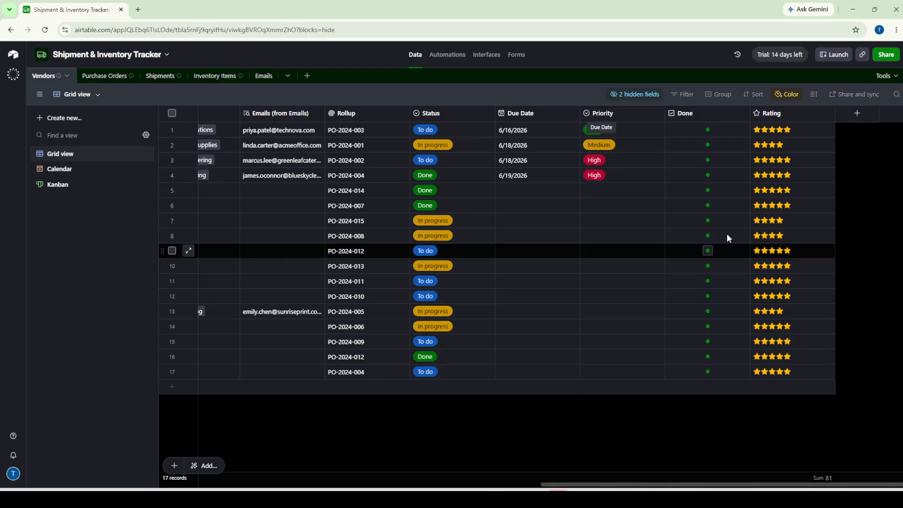
Group the Vendors records by Status and look through the resulting groups.
{"action": "left_click", "coordinate": [719, 97]}
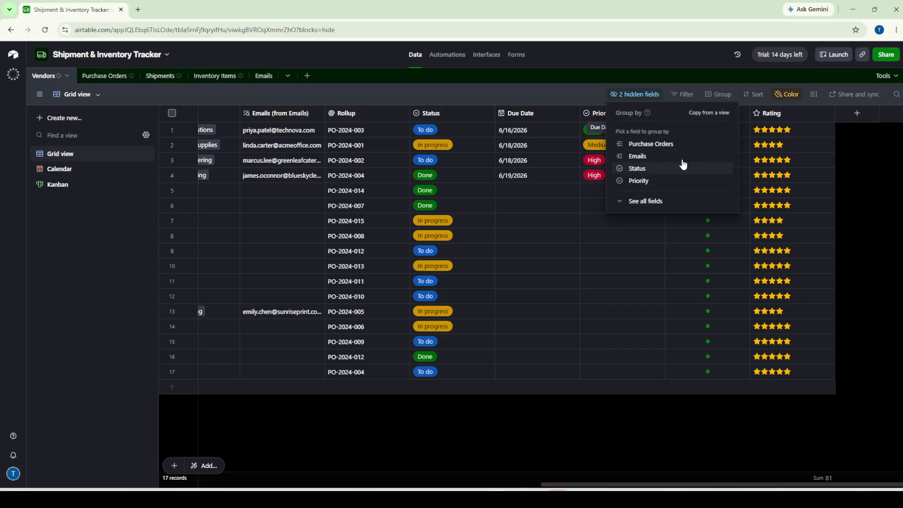
{"action": "left_click", "coordinate": [638, 168]}
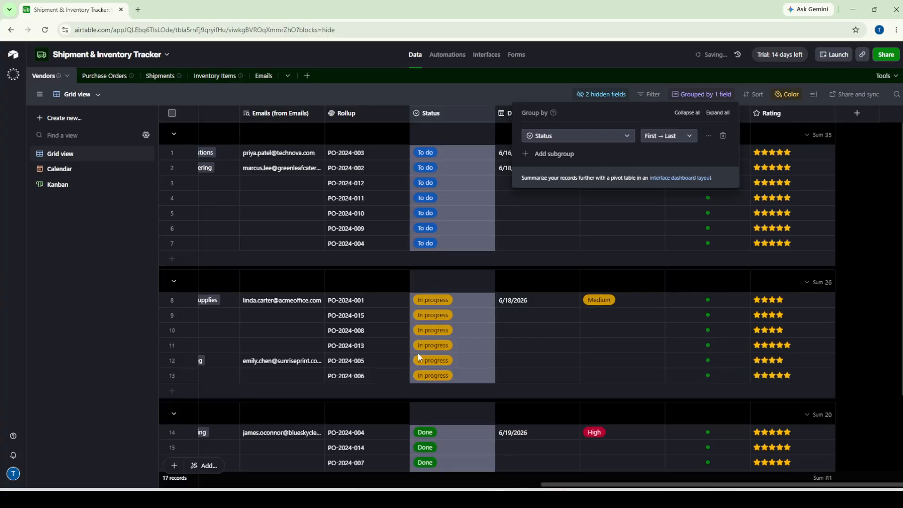
{"action": "scroll", "coordinate": [417, 351], "scroll_direction": "down", "scroll_amount": 3}
{"action": "scroll", "coordinate": [405, 306], "scroll_direction": "up", "scroll_amount": 3}
Remove the Status grouping from the Vendors grid and return to the table's first columns.
{"action": "left_click", "coordinate": [722, 135]}
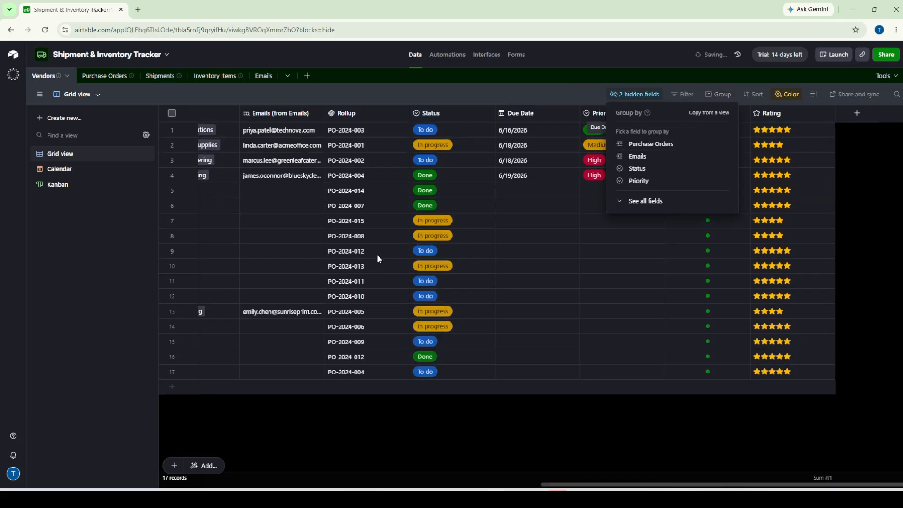
{"action": "left_click", "coordinate": [487, 423]}
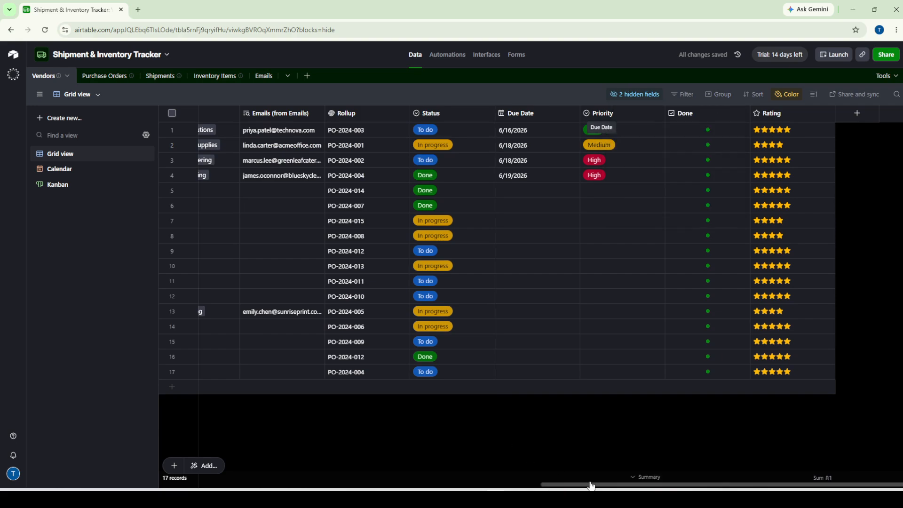
{"action": "left_click_drag", "start_coordinate": [592, 484], "coordinate": [210, 444]}
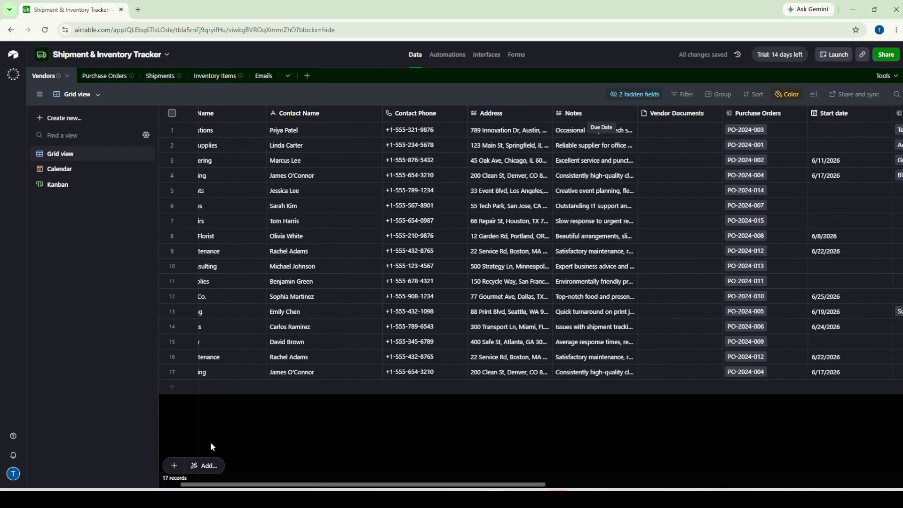